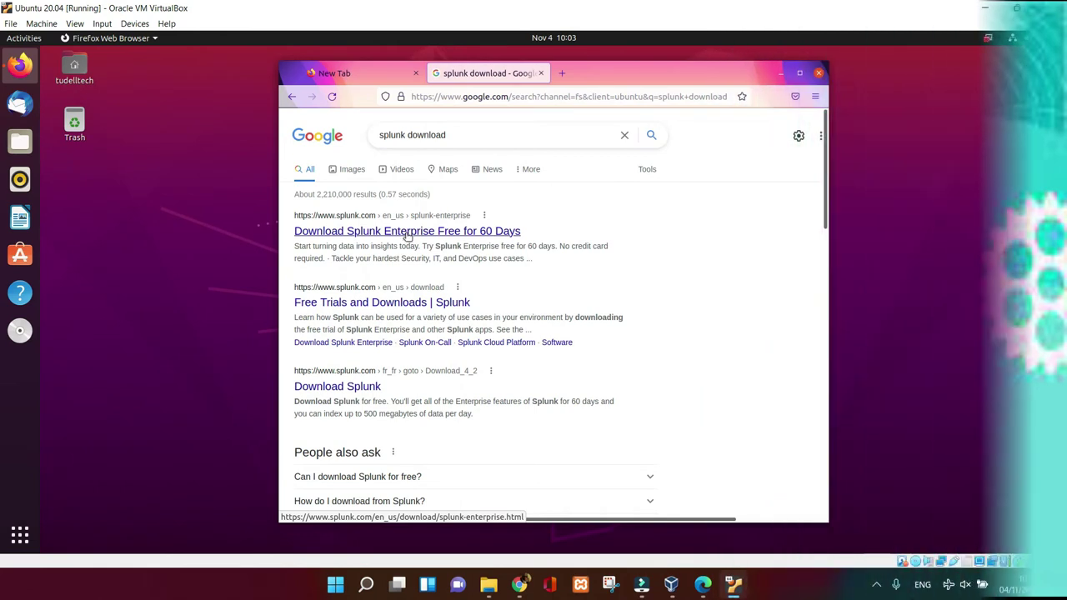
Step: From the Splunk search result, go to Free Trials & Downloads and start the Splunk Enterprise 60-day trial
left_click(408, 232)
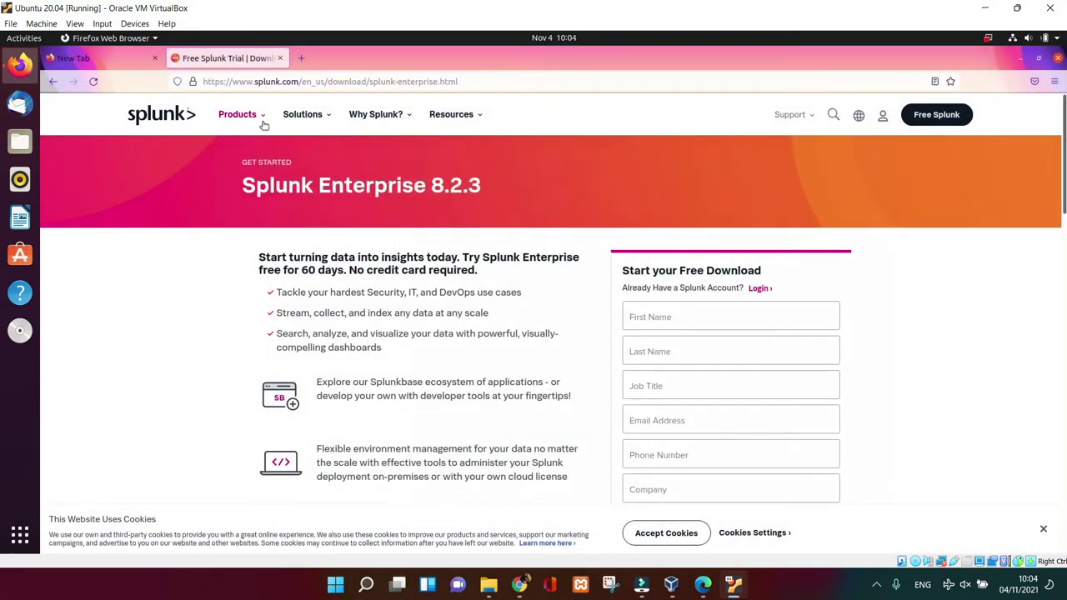
left_click(262, 118)
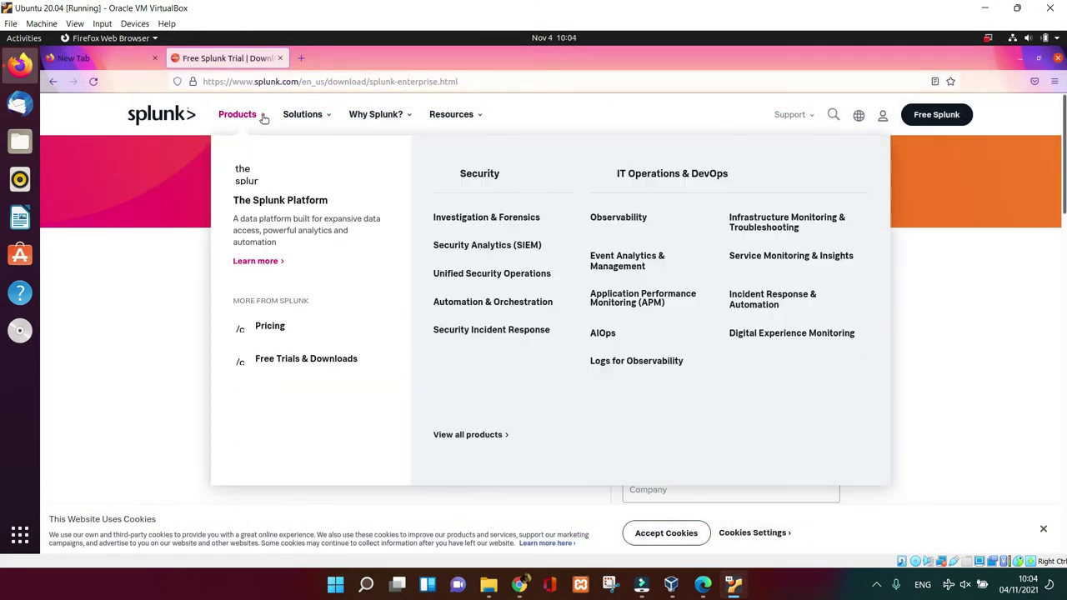
left_click(303, 357)
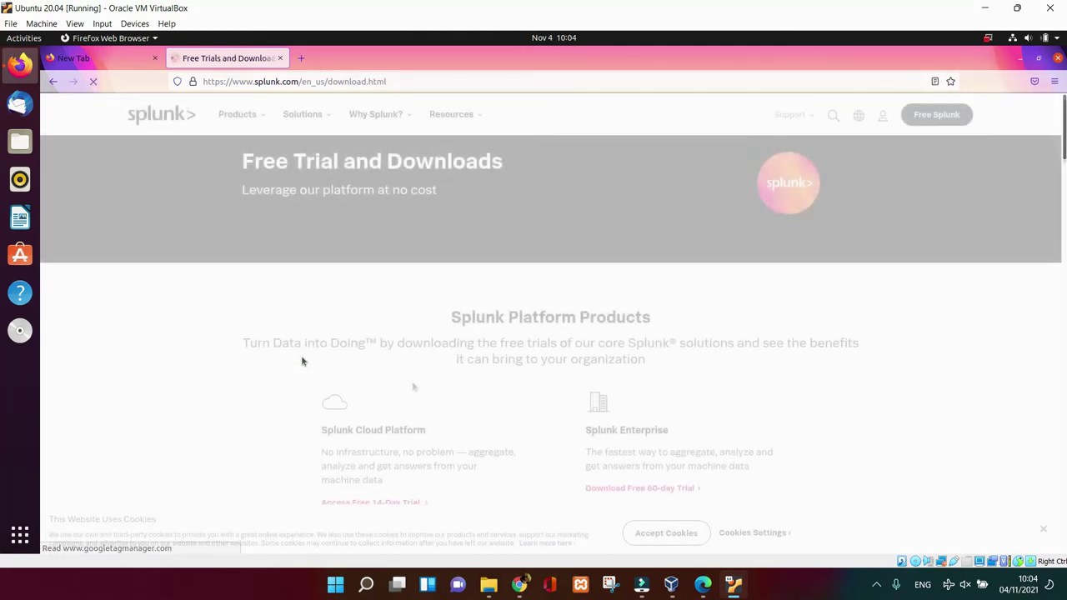
scroll(411, 383, "down", 2)
scroll(412, 382, "down", 1)
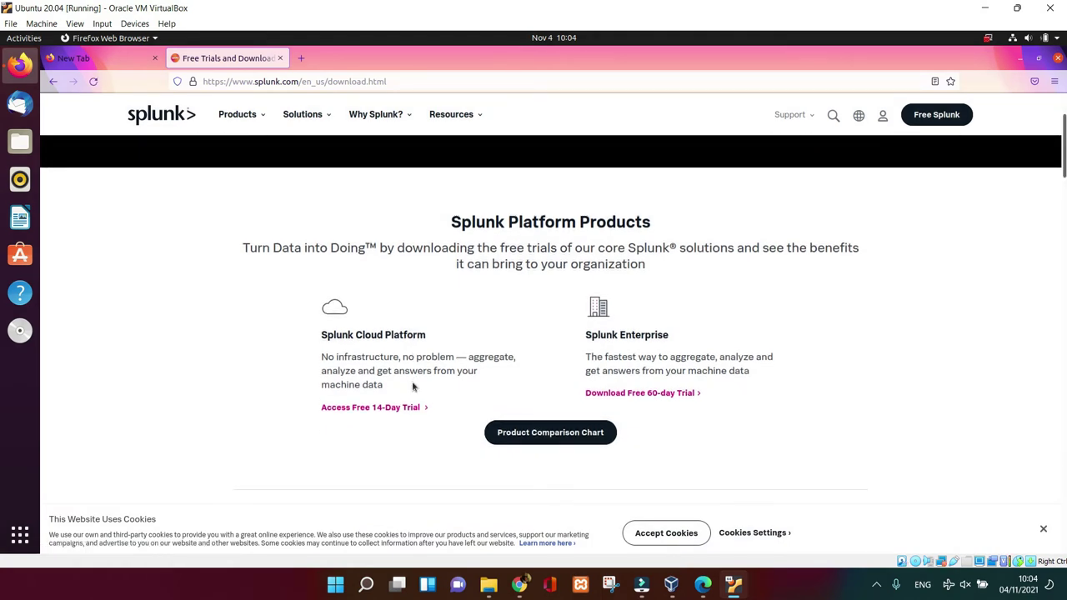
left_click(644, 393)
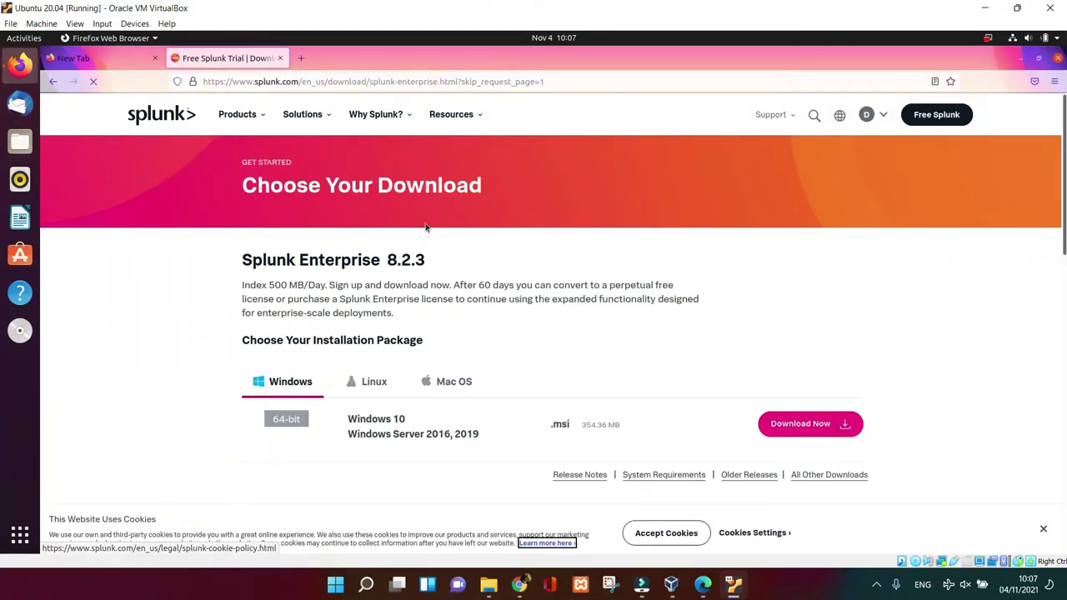
Step: Accept cookies and download the Linux .deb package for Splunk Enterprise 8.2.3, opening it with Software Install
left_click(370, 383)
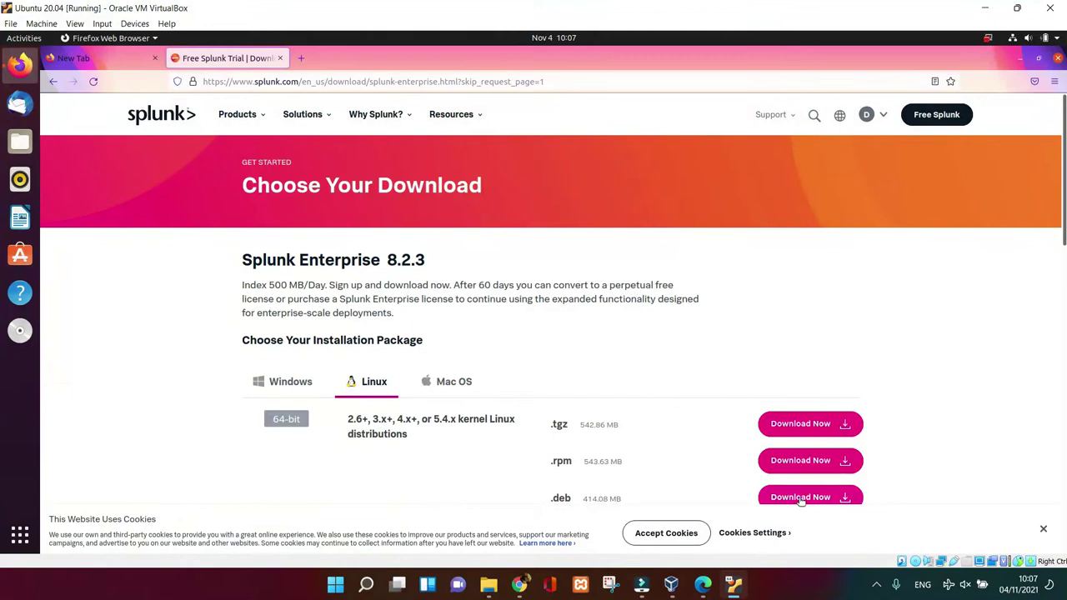
left_click(682, 540)
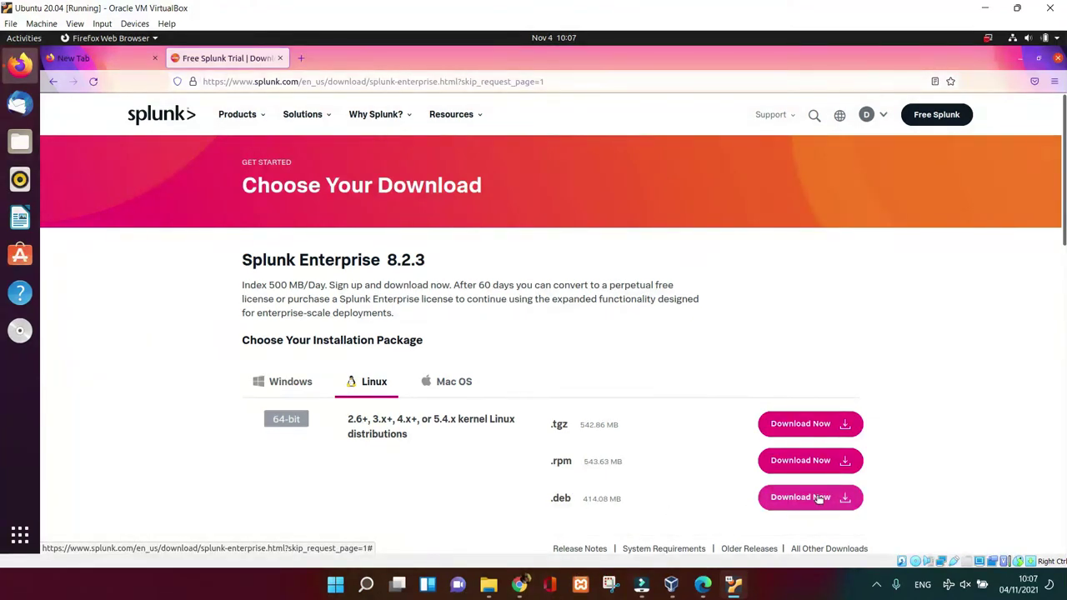
left_click(819, 497)
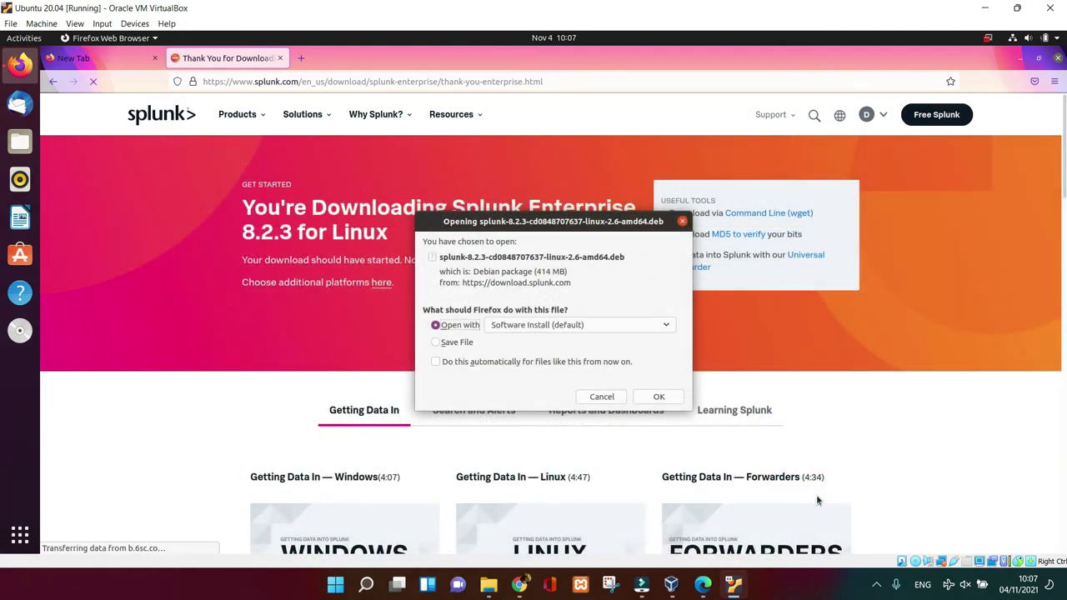
left_click(668, 403)
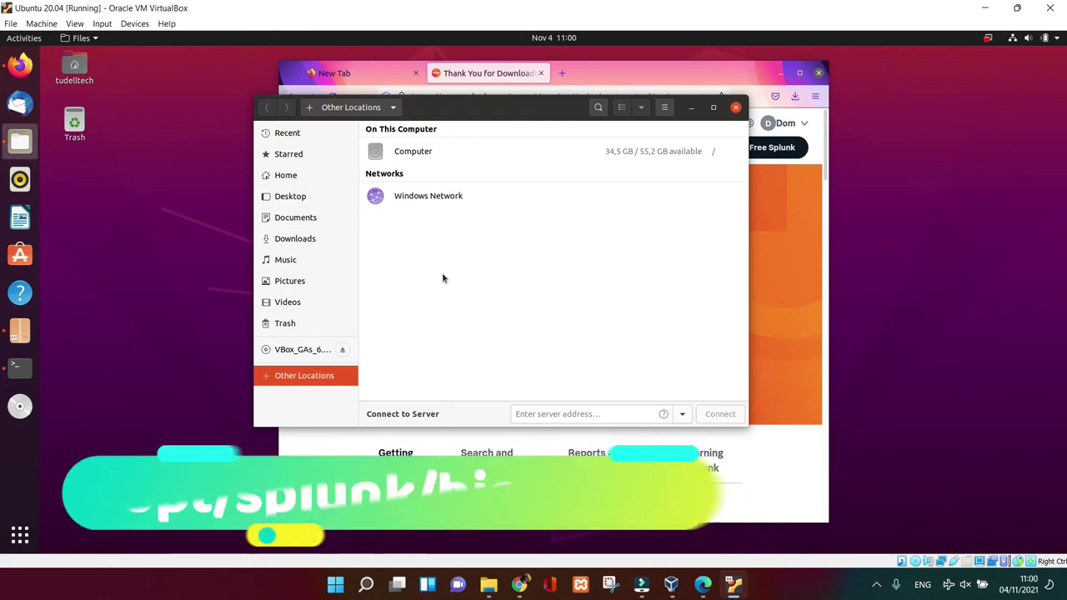
Step: Browse from Computer into /opt/splunk/bin and select the splunk program file
left_click(422, 152)
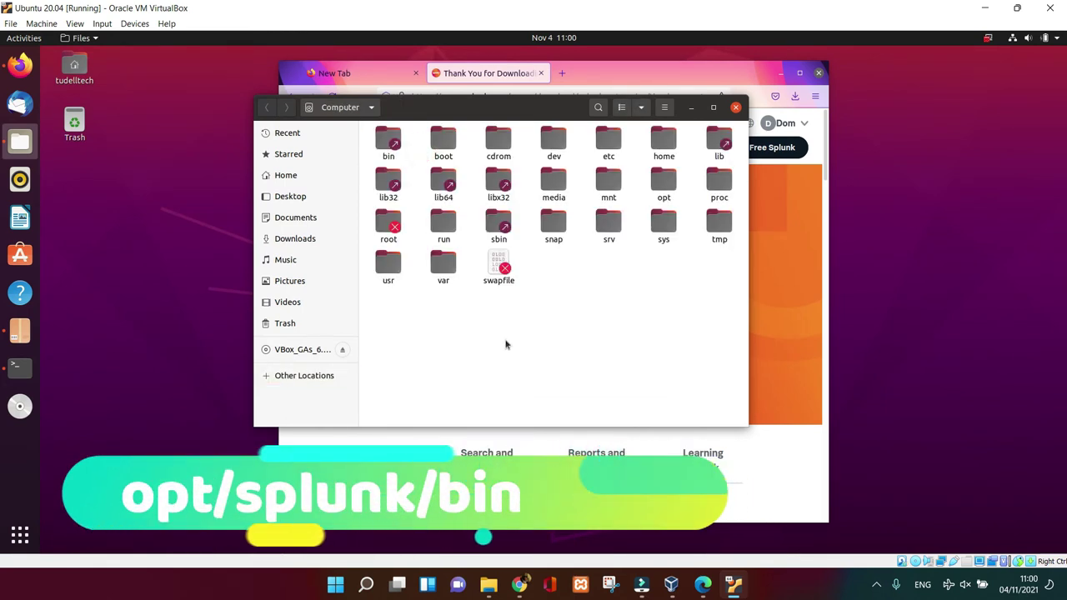
double_click(657, 181)
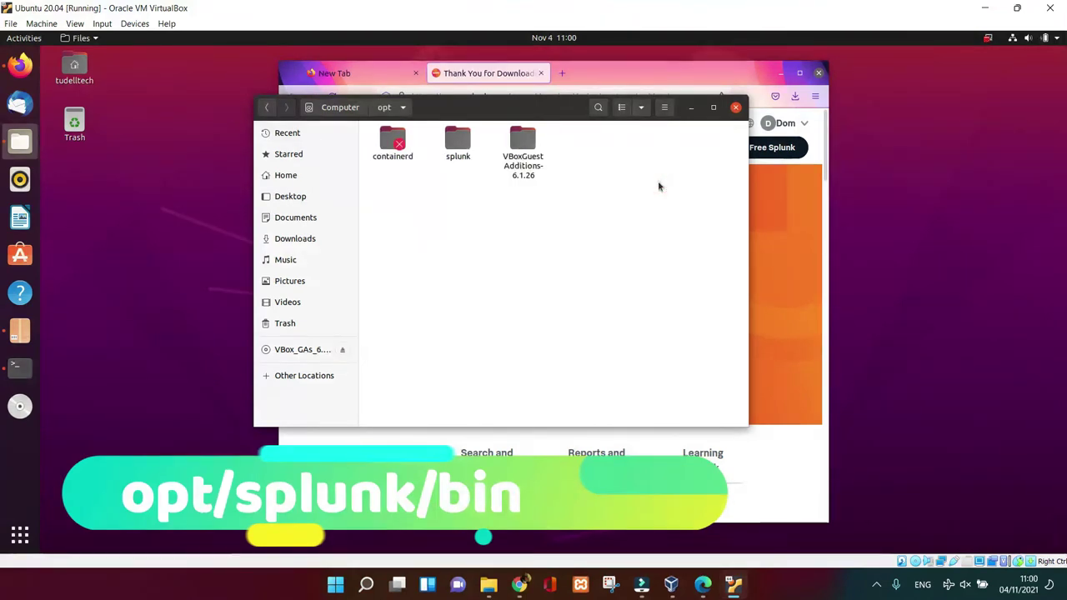
double_click(457, 142)
double_click(385, 140)
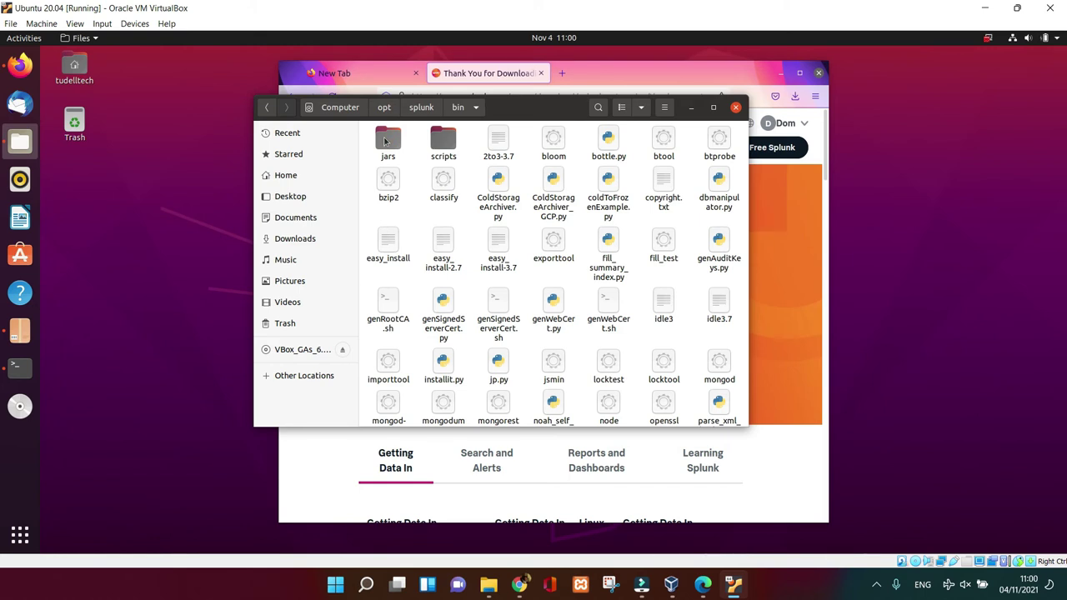
scroll(409, 208, "down", 10)
left_click(443, 294)
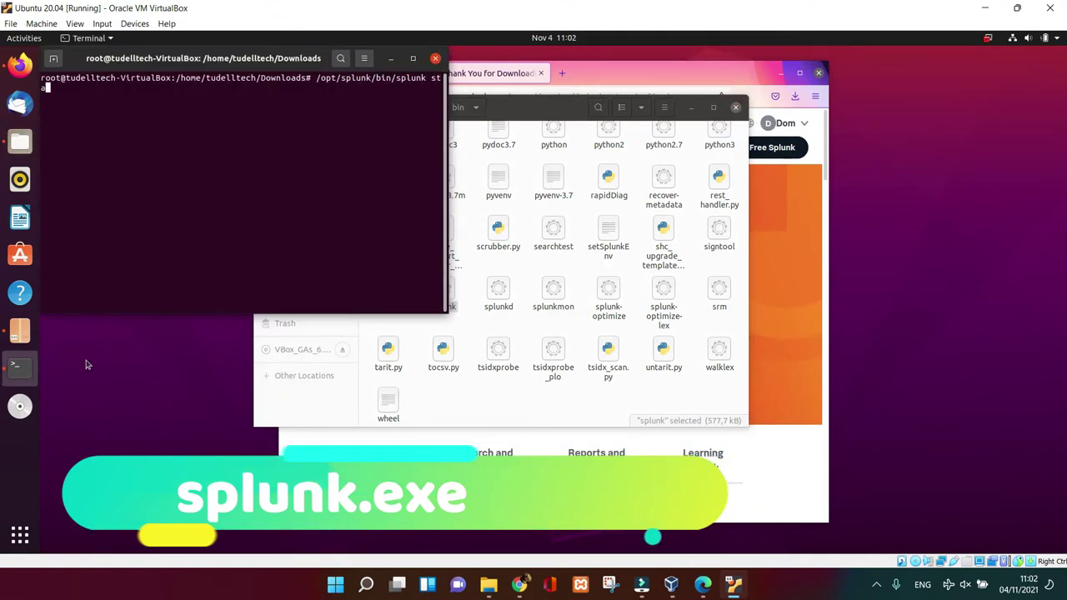
Step: Run /opt/splunk/bin/splunk start in a widened terminal and page through the Splunk General Terms
type("rt")
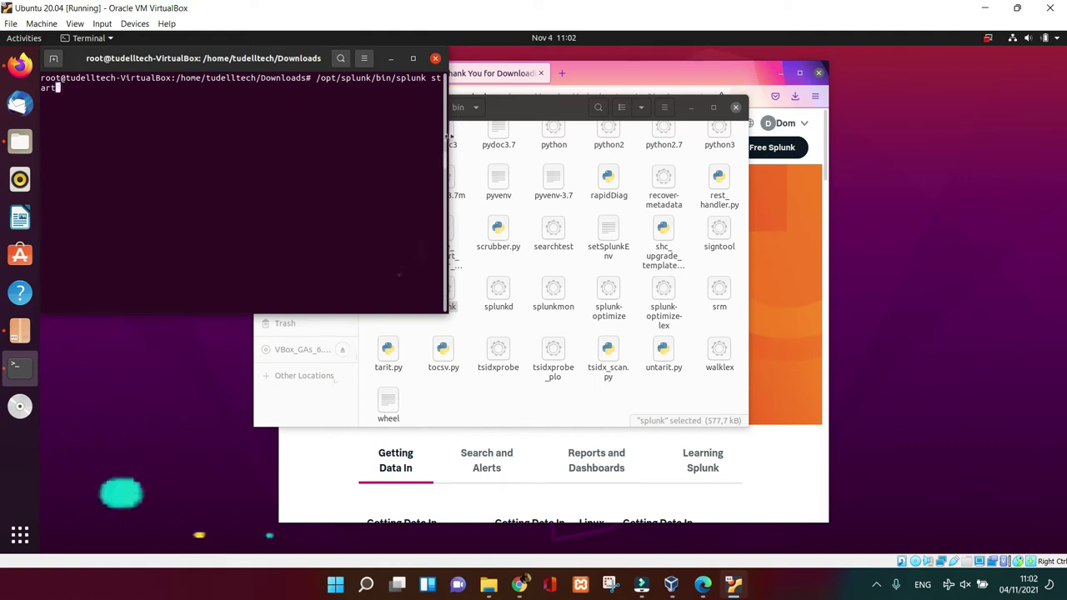
left_click_drag(449, 136, 494, 140)
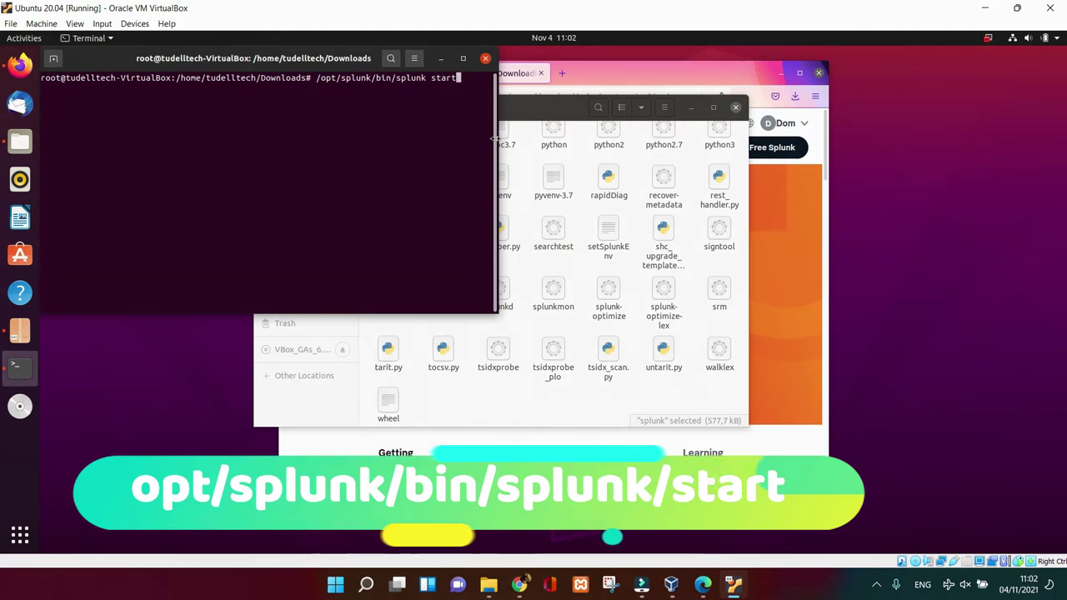
key("Return")
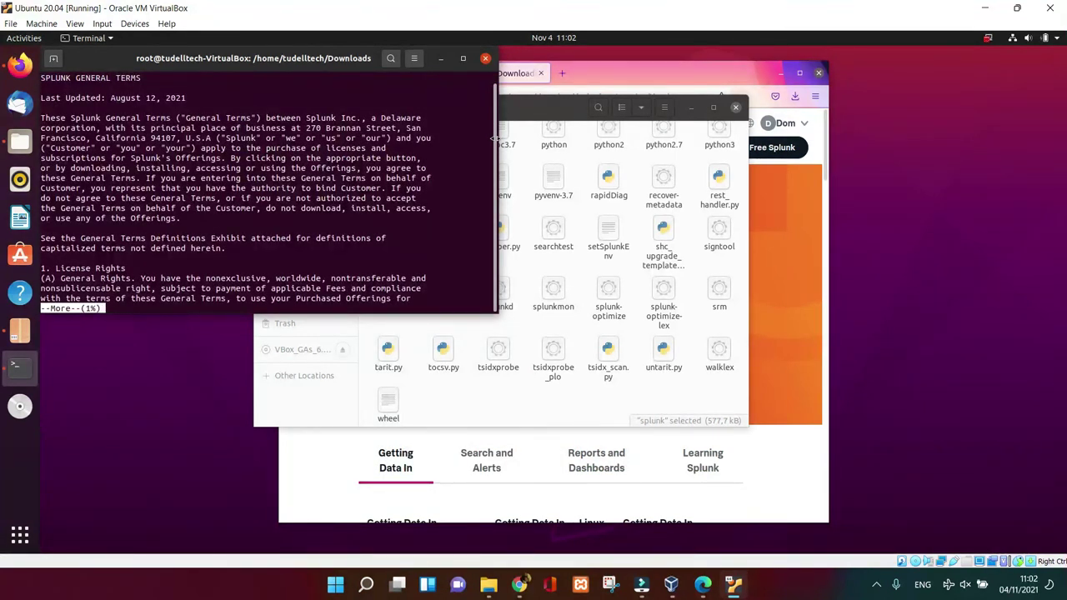
left_click(485, 182)
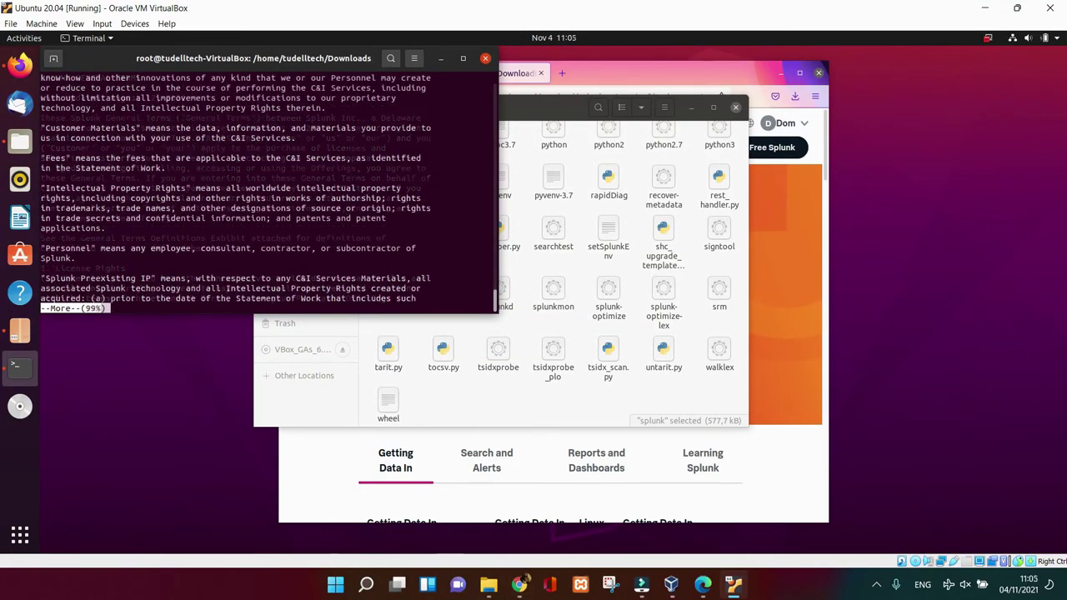
key("Return")
key("Return")
key("Return")
key("Return")
key("Return")
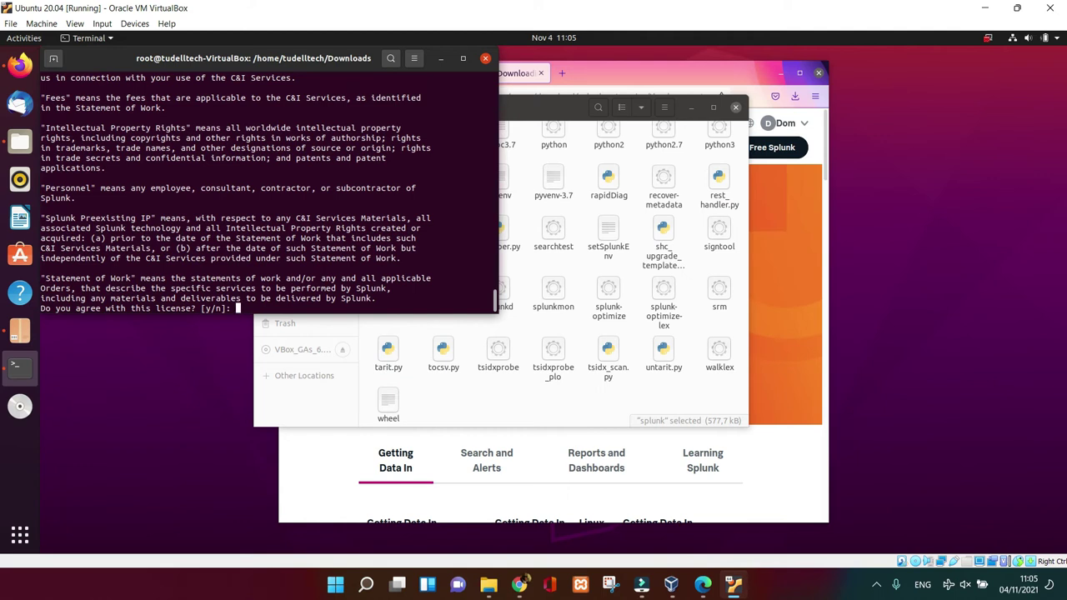
Step: Accept the licence with y and create the administrator account's username and confirmed password
type("y")
key("Return")
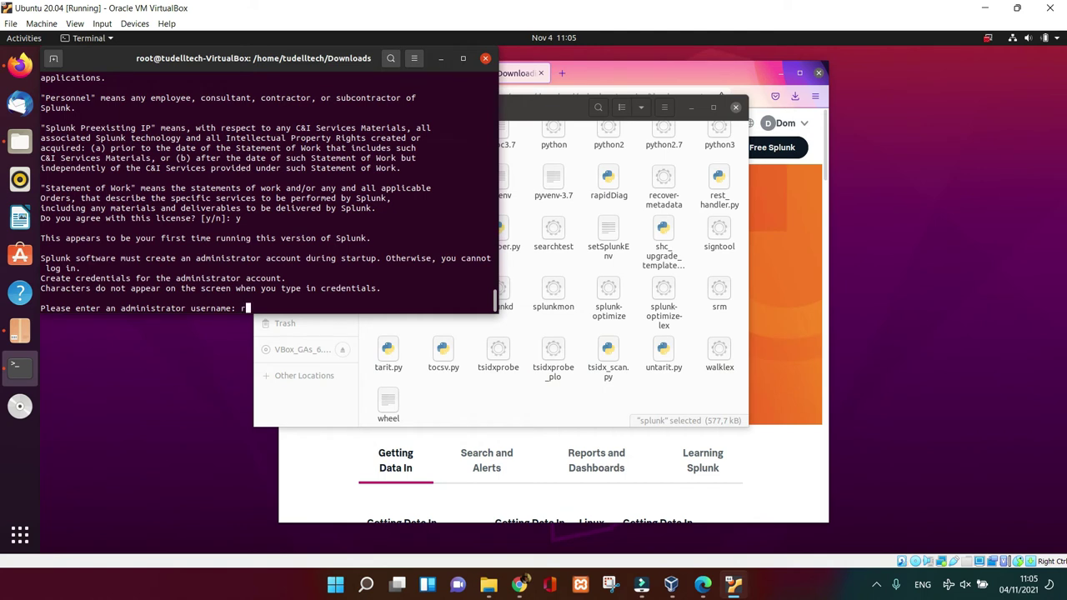
type("rosie")
key("Return")
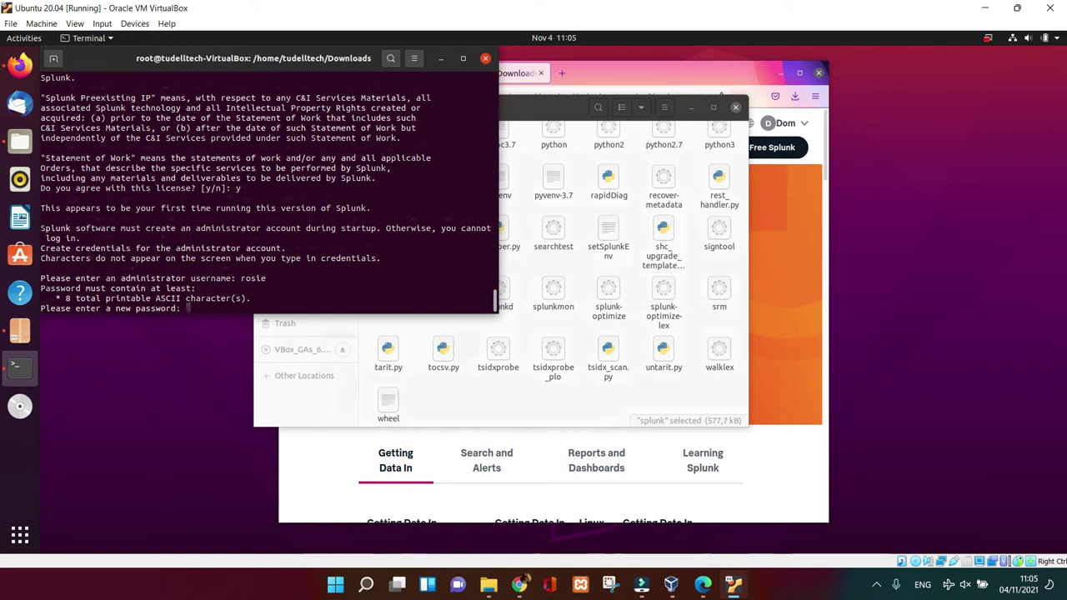
key("Return")
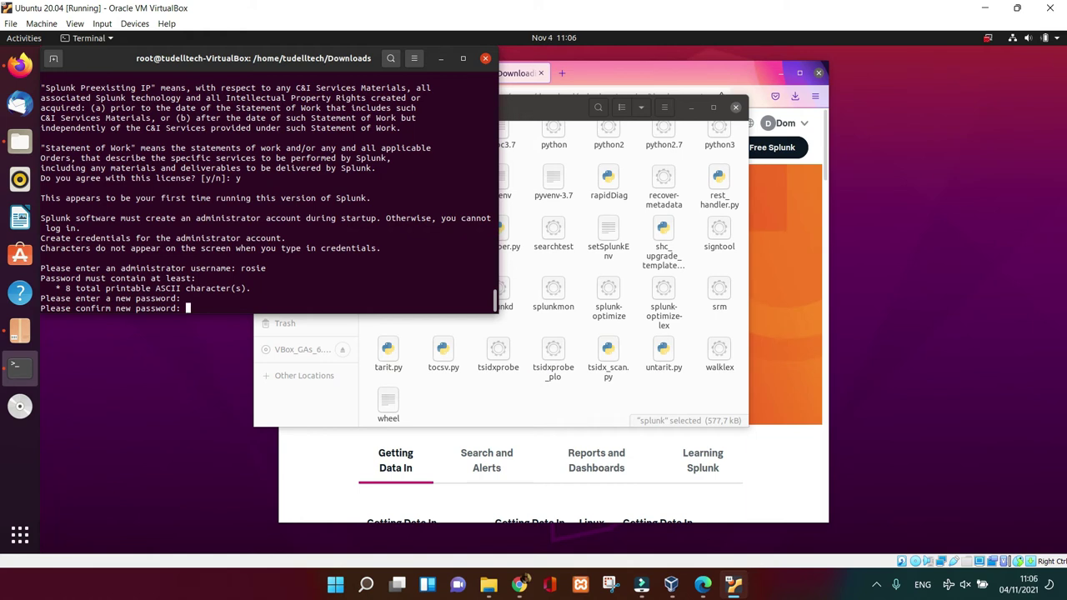
key("Return")
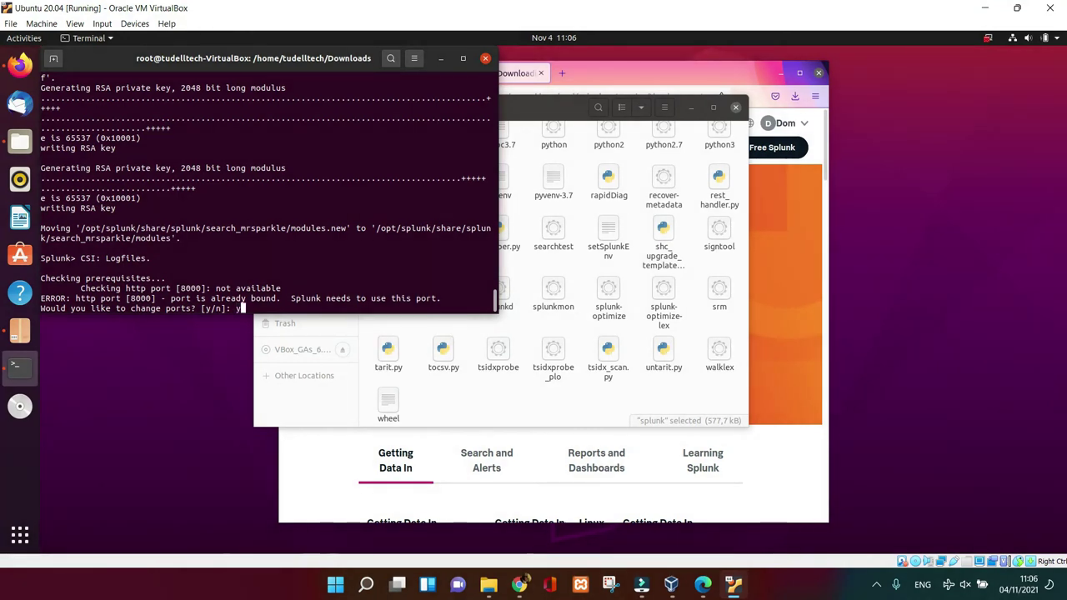
Step: Change the Splunk web port from the busy 8000 to 8001
key("Return")
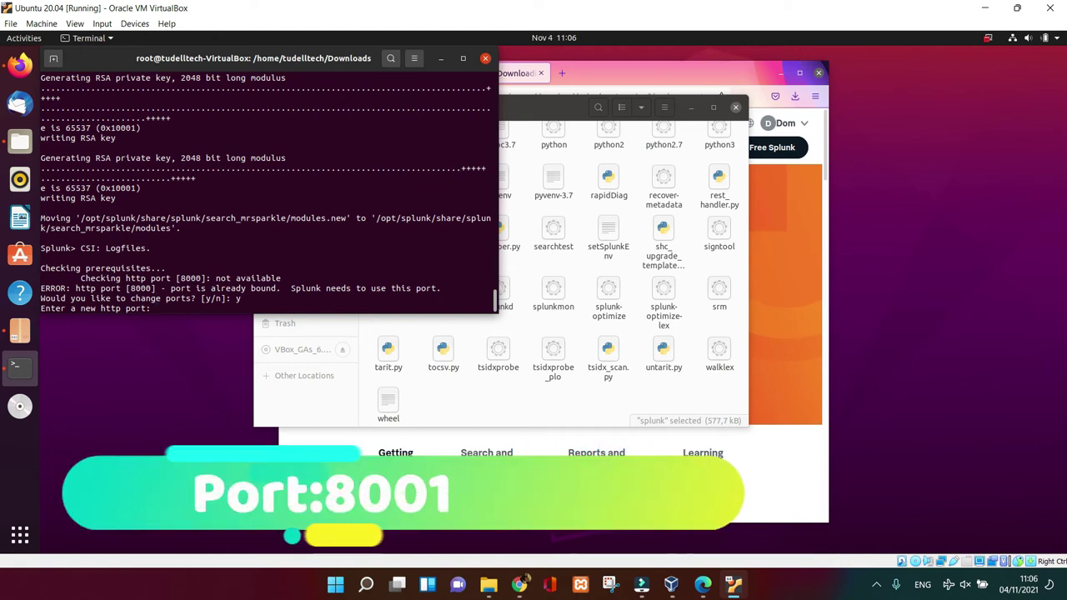
type("8001")
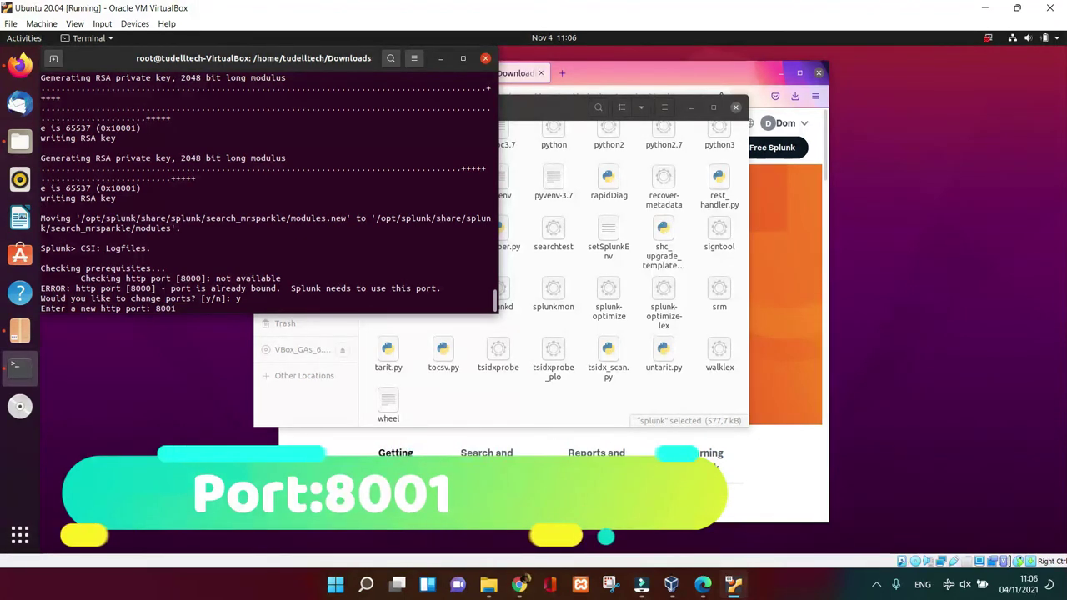
key("Return")
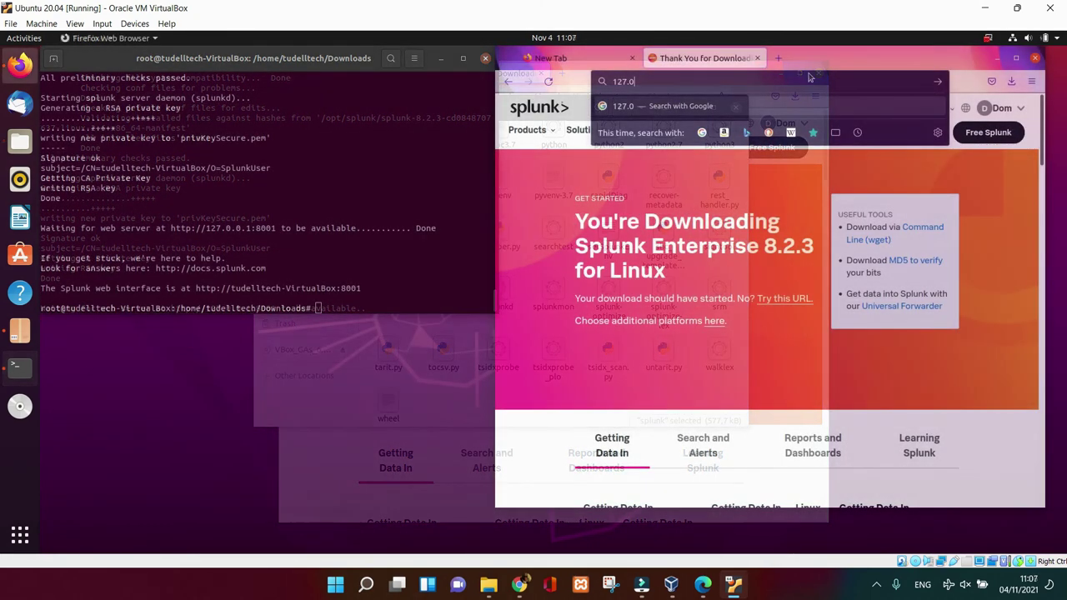
Step: Load 127.0.0.1:8001 in Firefox and fill in the administrator username and password
type(".1")
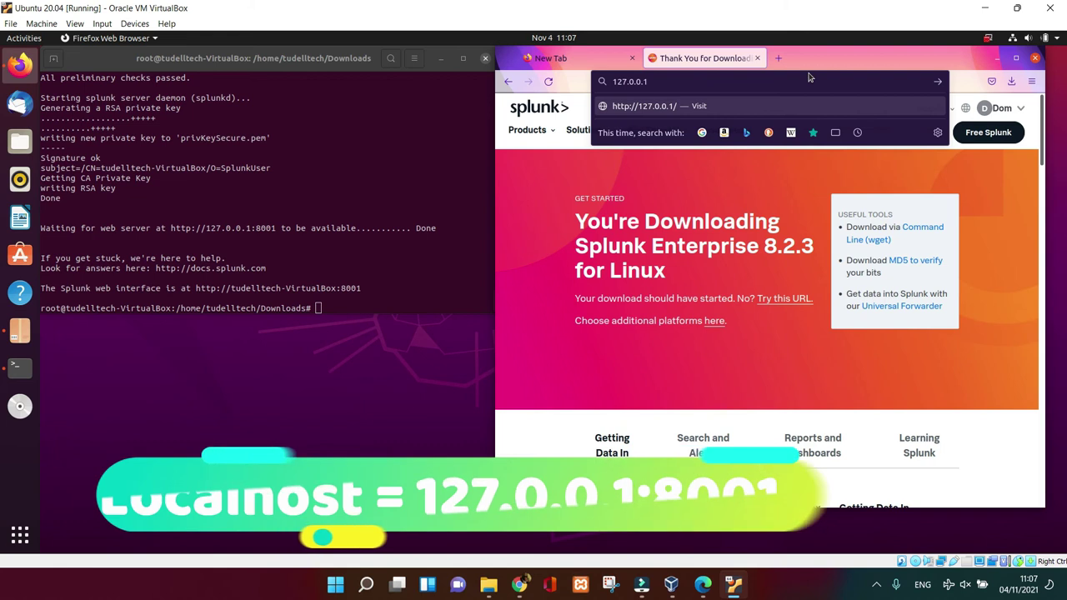
type(":")
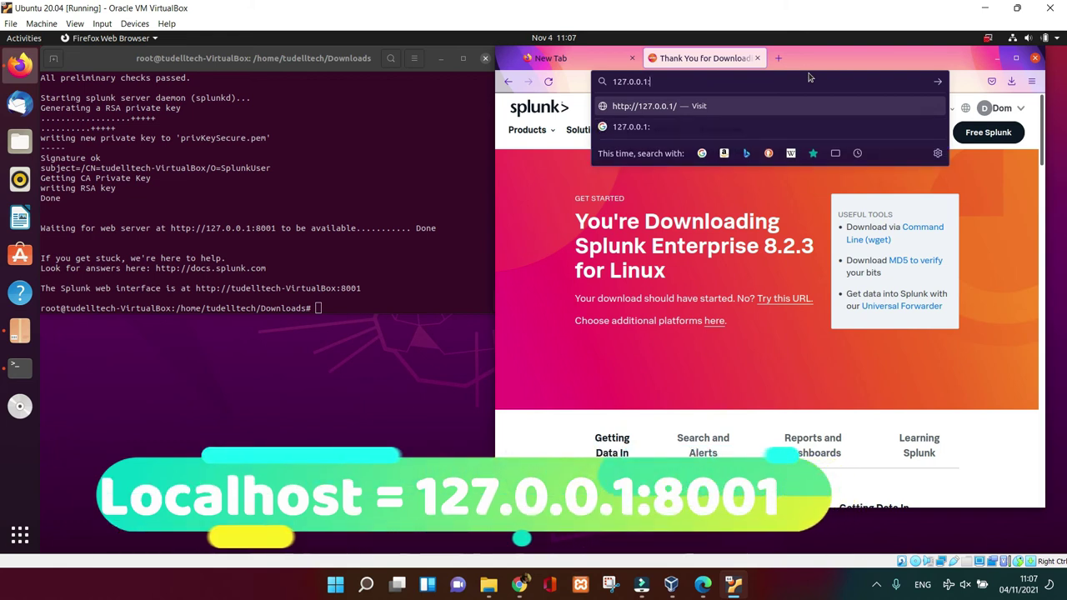
type("8001")
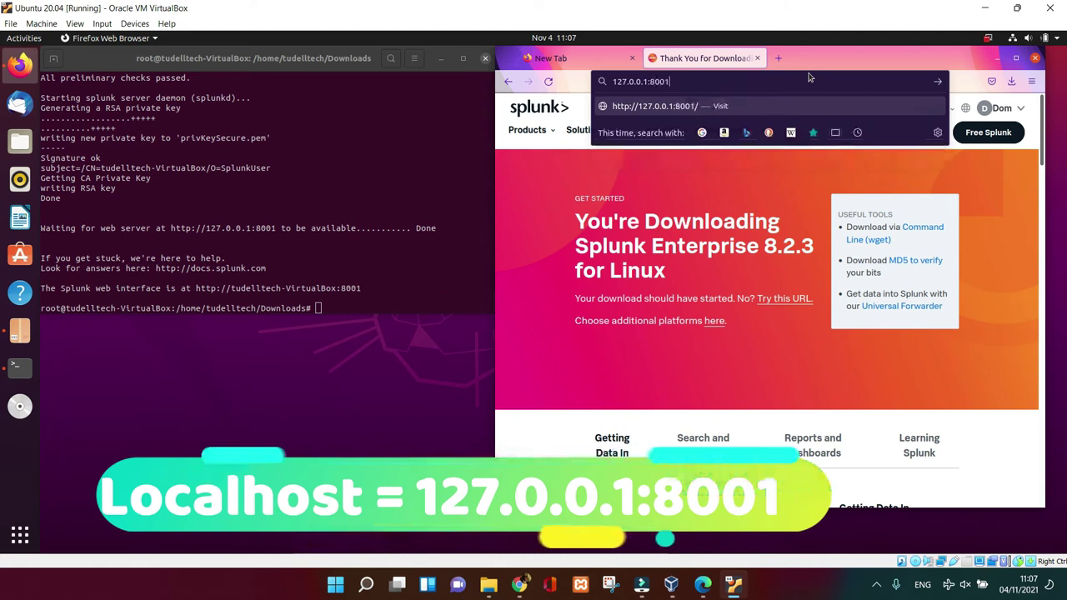
key("Return")
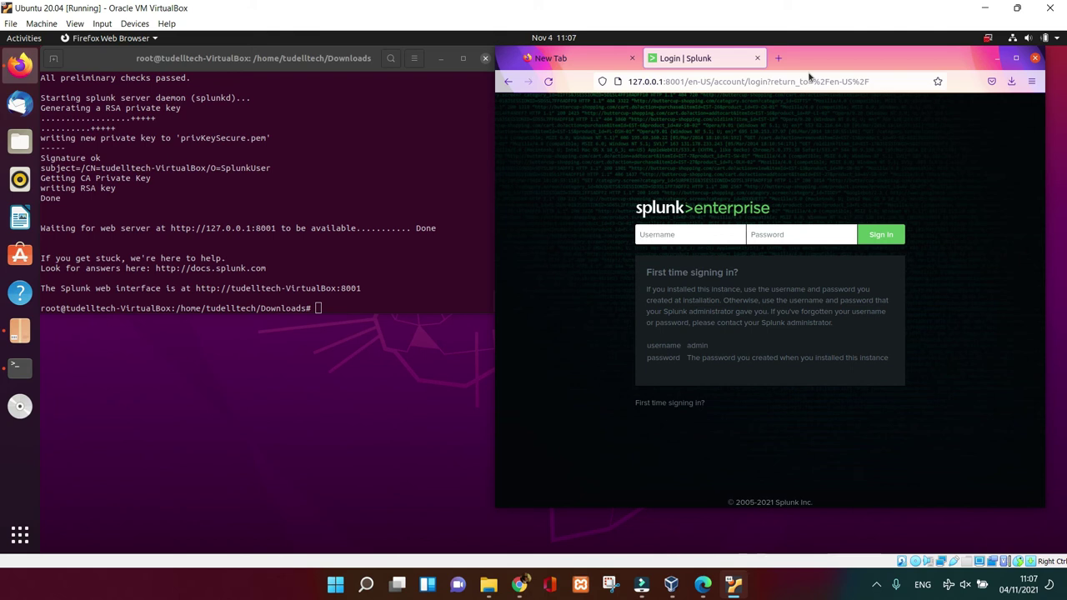
type("Rosie")
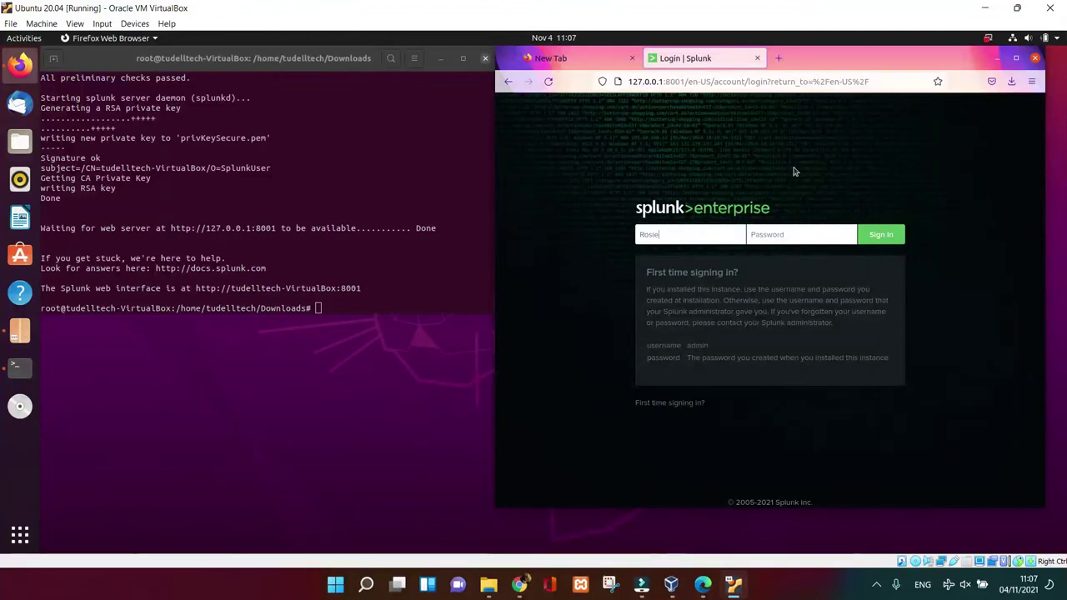
left_click(757, 234)
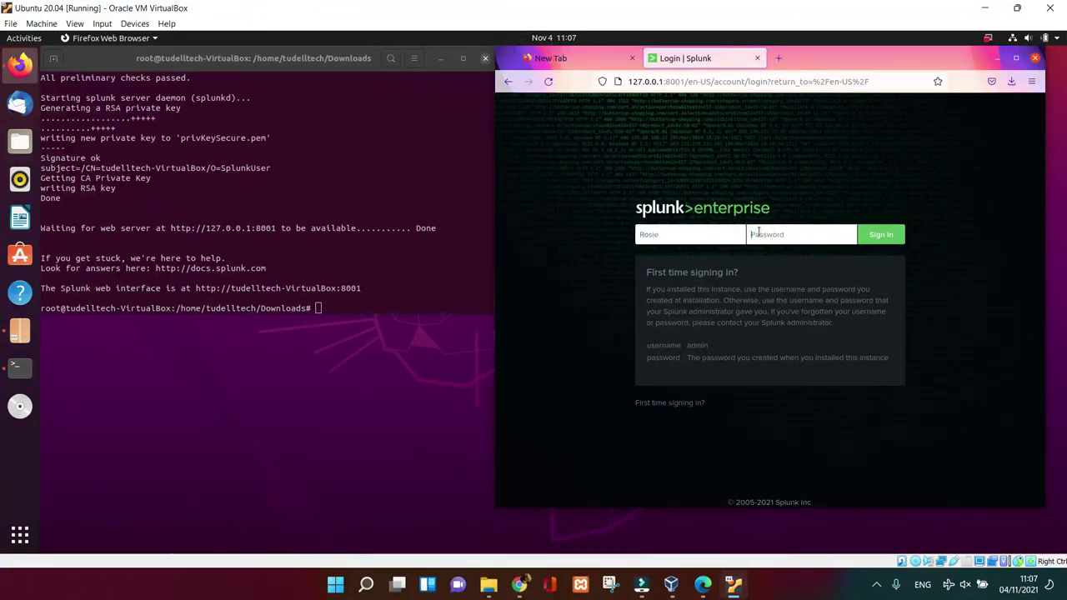
type("•")
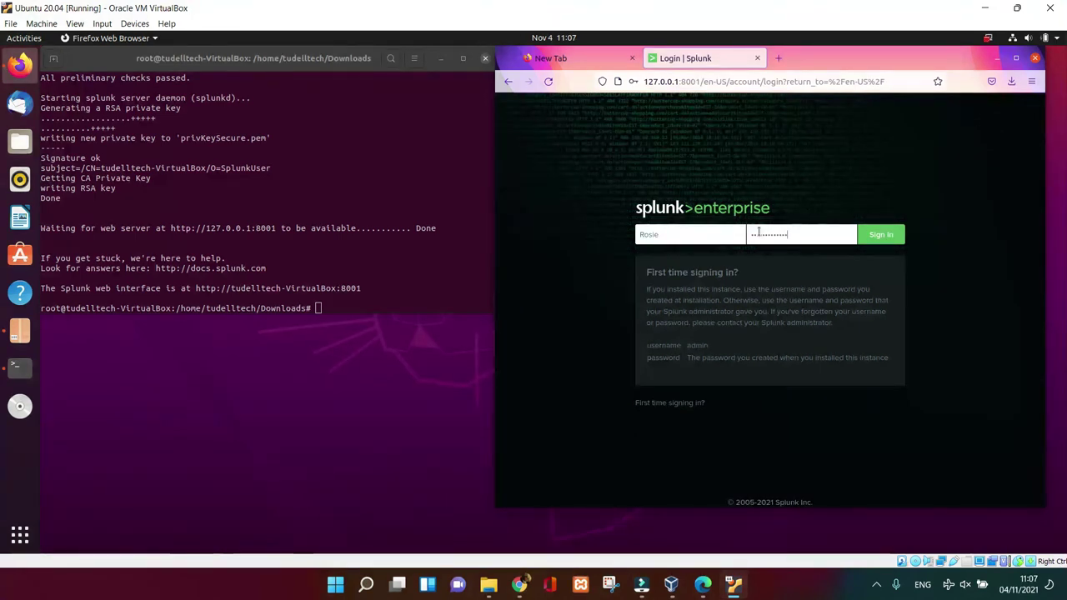
Step: Sign in, save the login in Firefox, dismiss both startup notices, and maximize the browser window
left_click(880, 239)
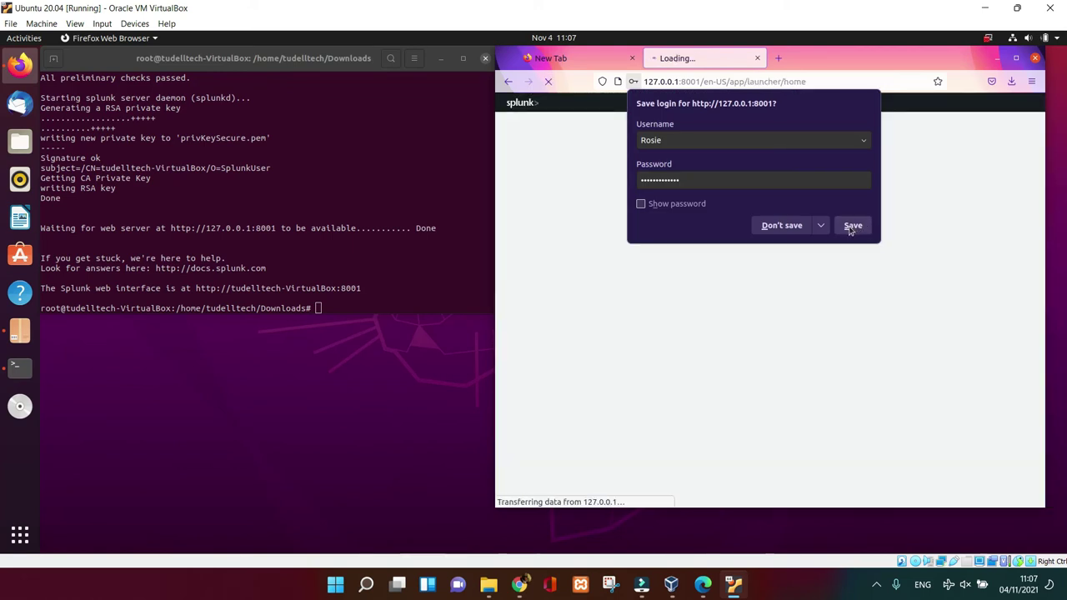
left_click(850, 225)
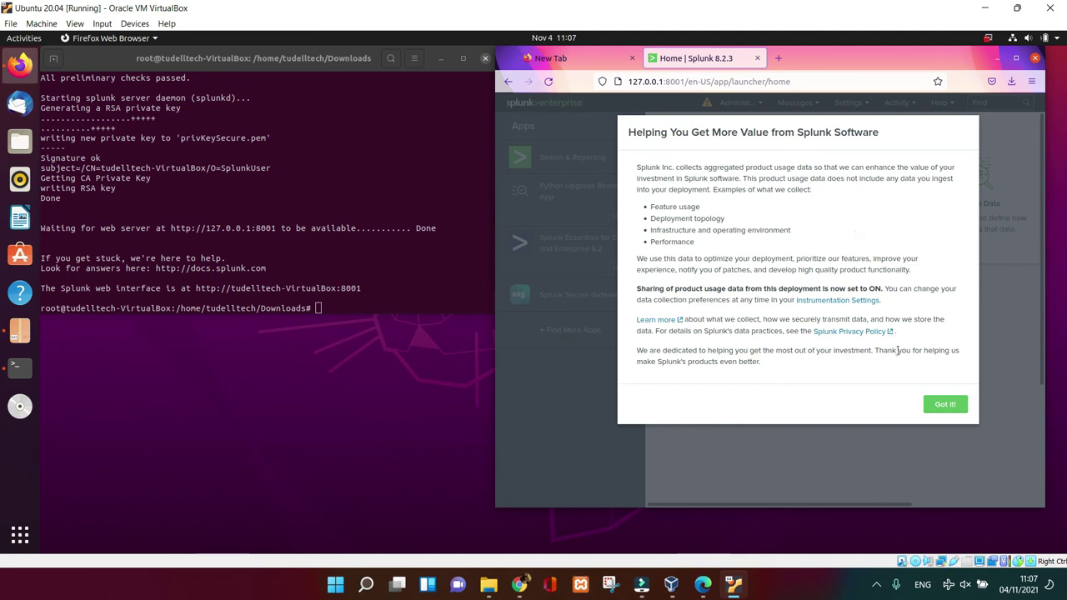
left_click(945, 406)
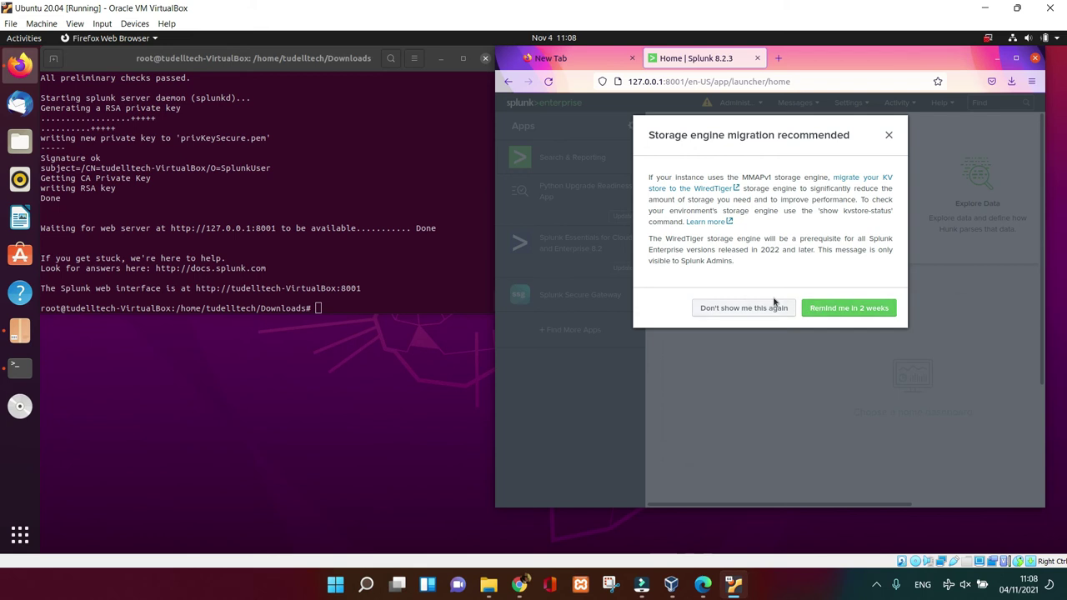
left_click(771, 309)
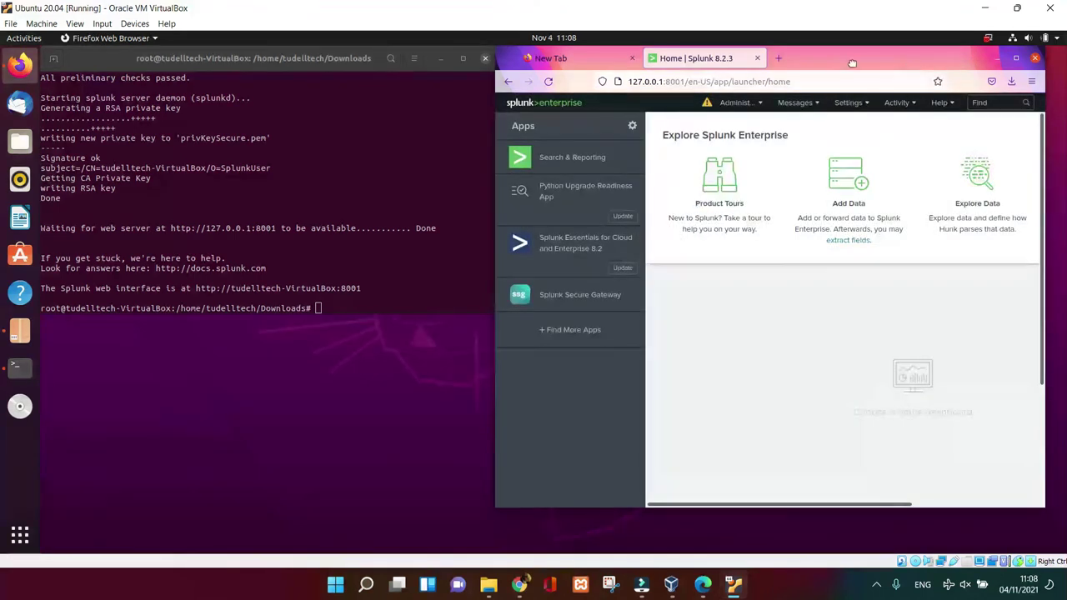
left_click_drag(901, 66, 750, 75)
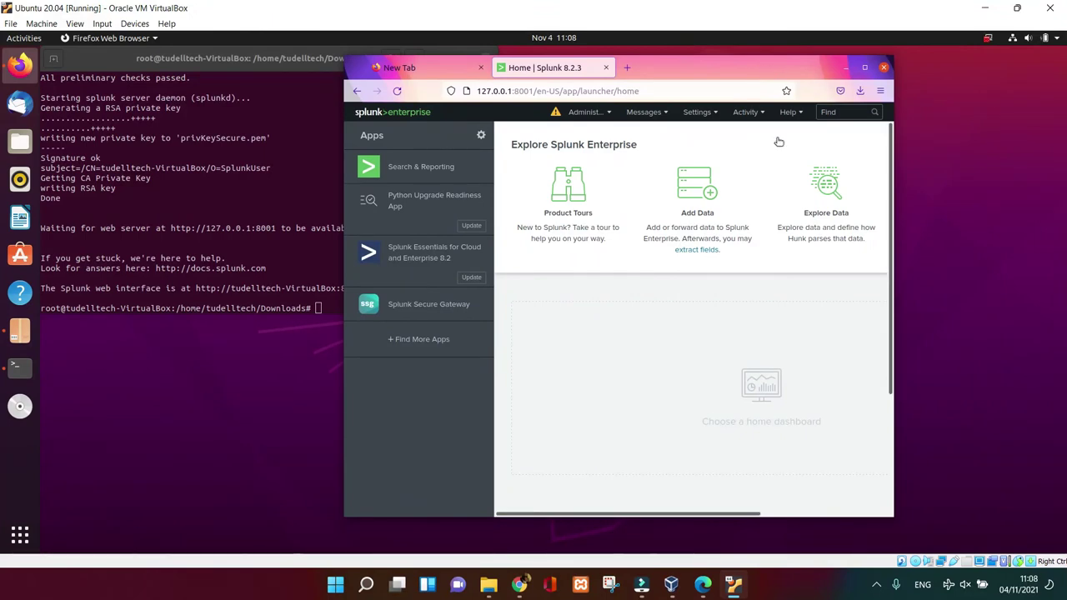
left_click(864, 68)
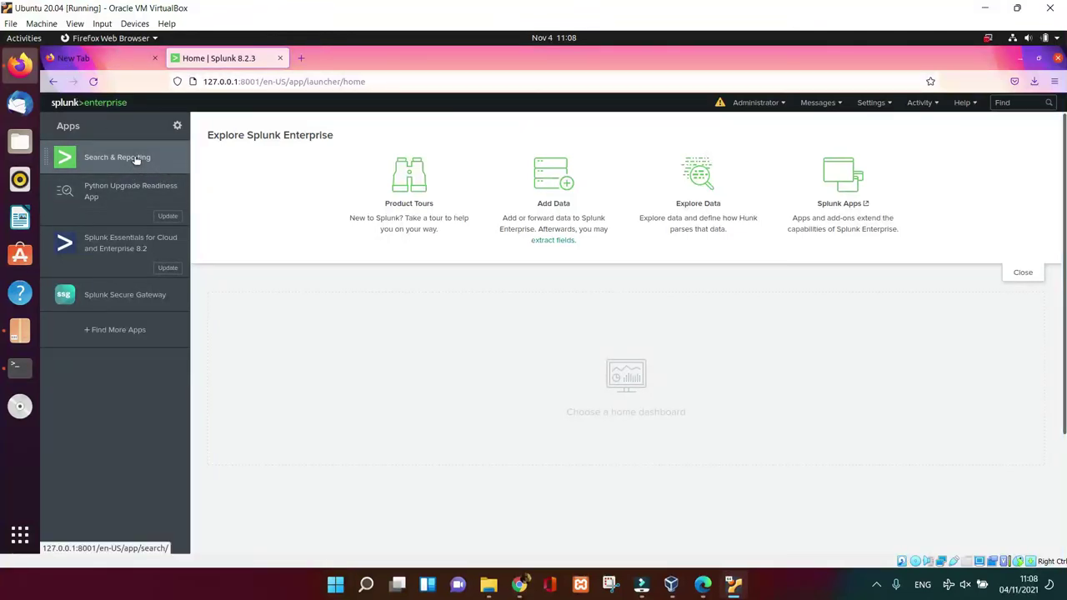
Step: In Search & Reporting, visit the Analytics, Datasets, Reports, Alerts and Dashboards tabs, skipping the tour
left_click(136, 158)
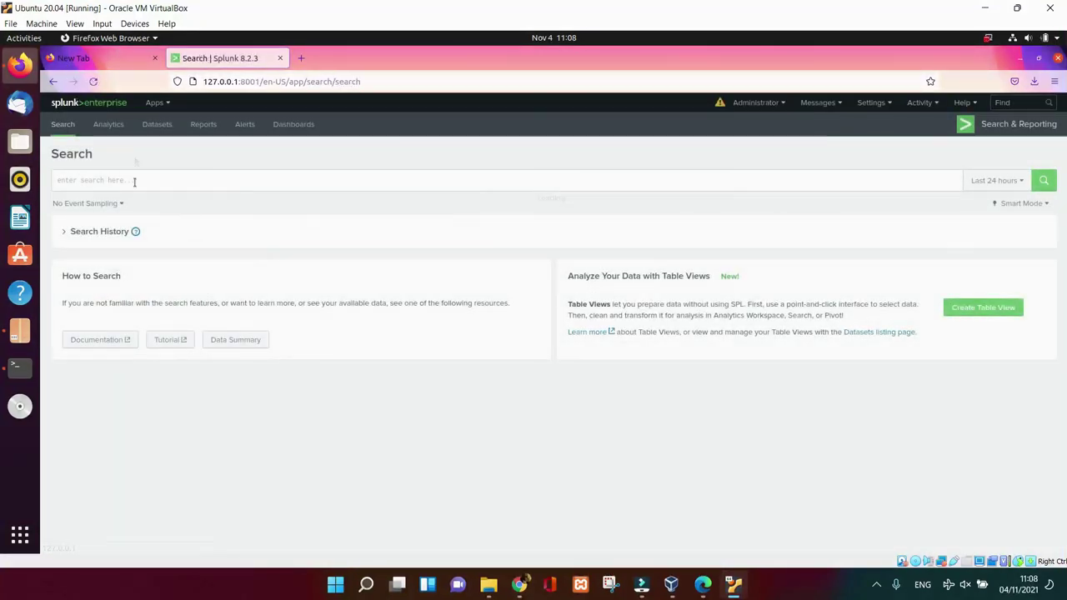
left_click(110, 123)
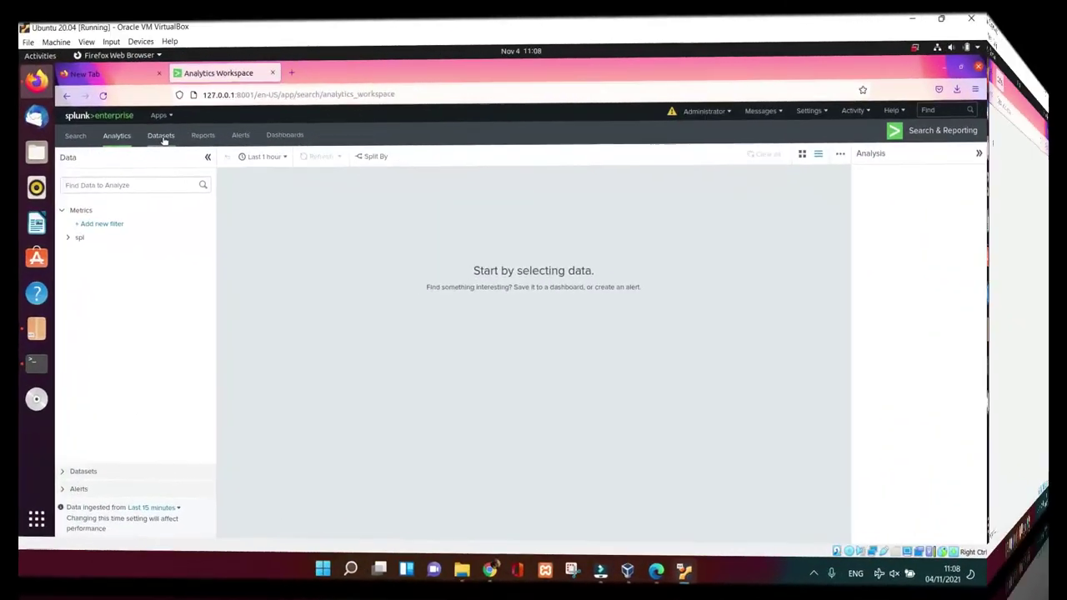
left_click(161, 135)
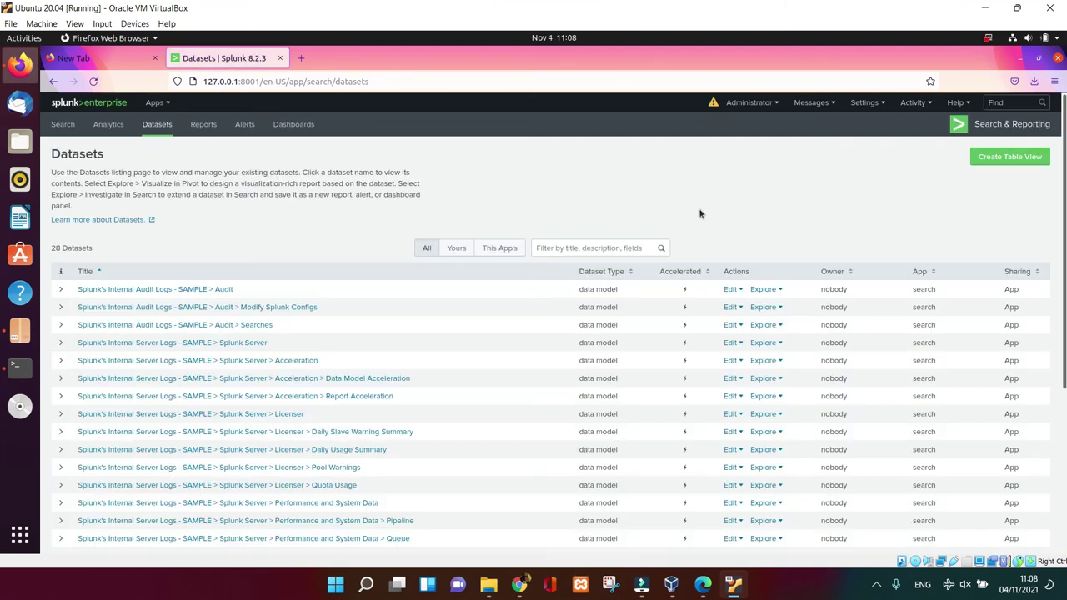
left_click(209, 127)
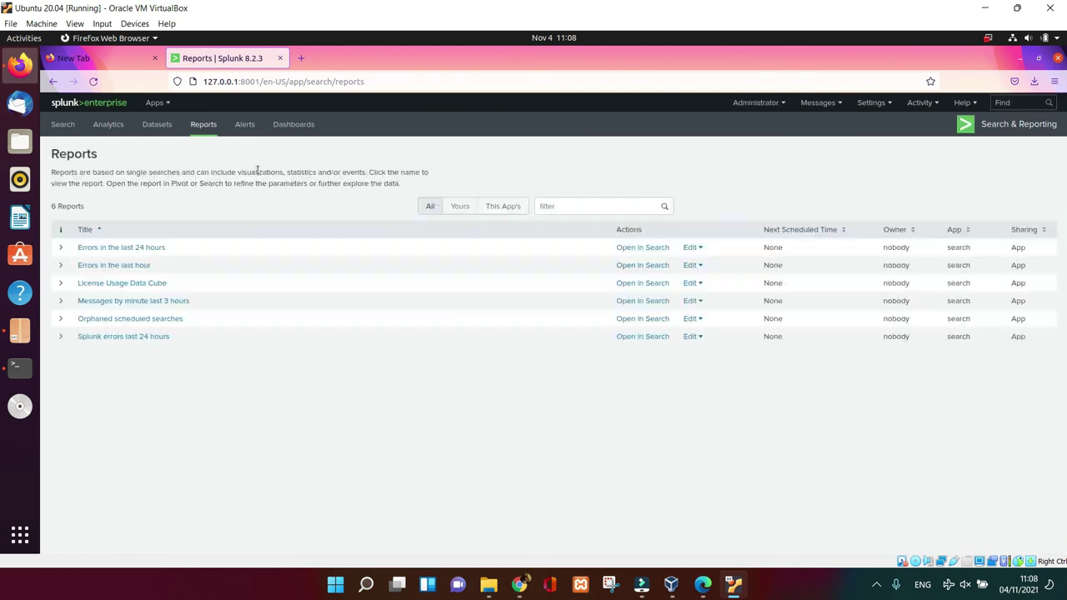
left_click(245, 124)
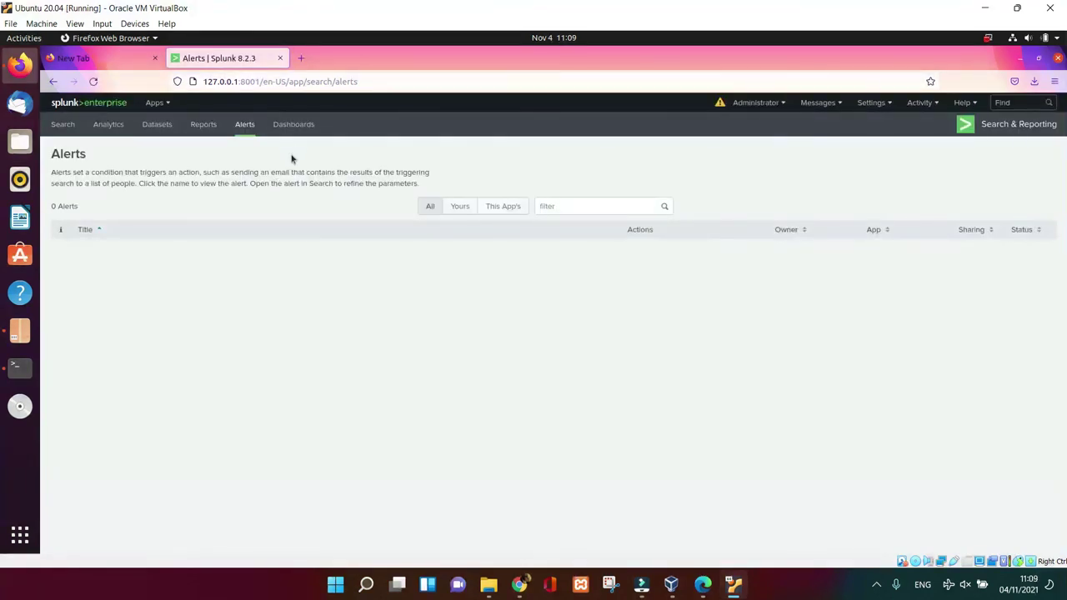
left_click(293, 125)
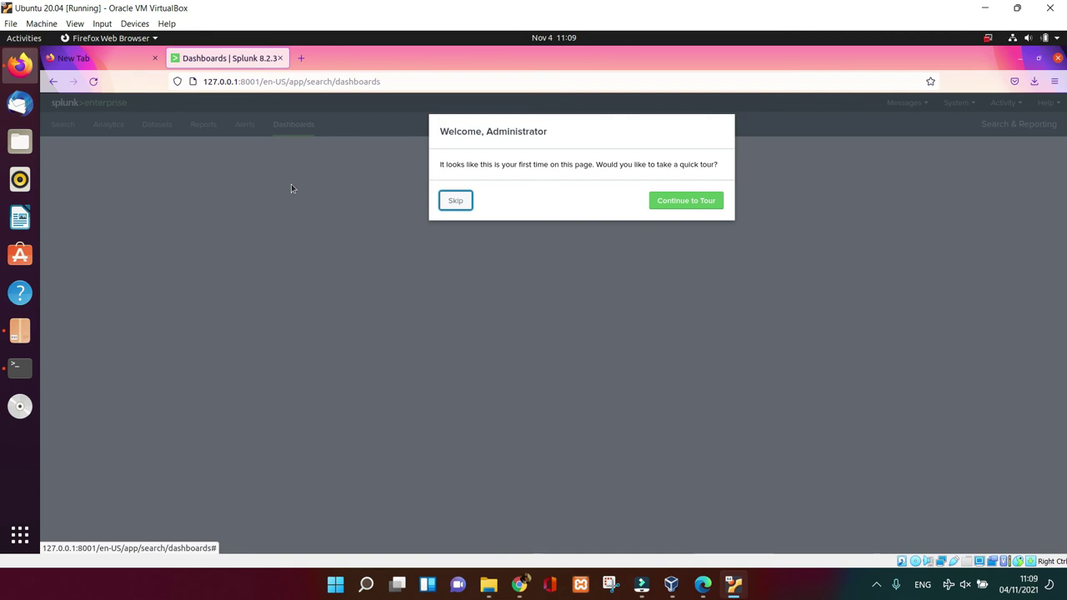
left_click(454, 202)
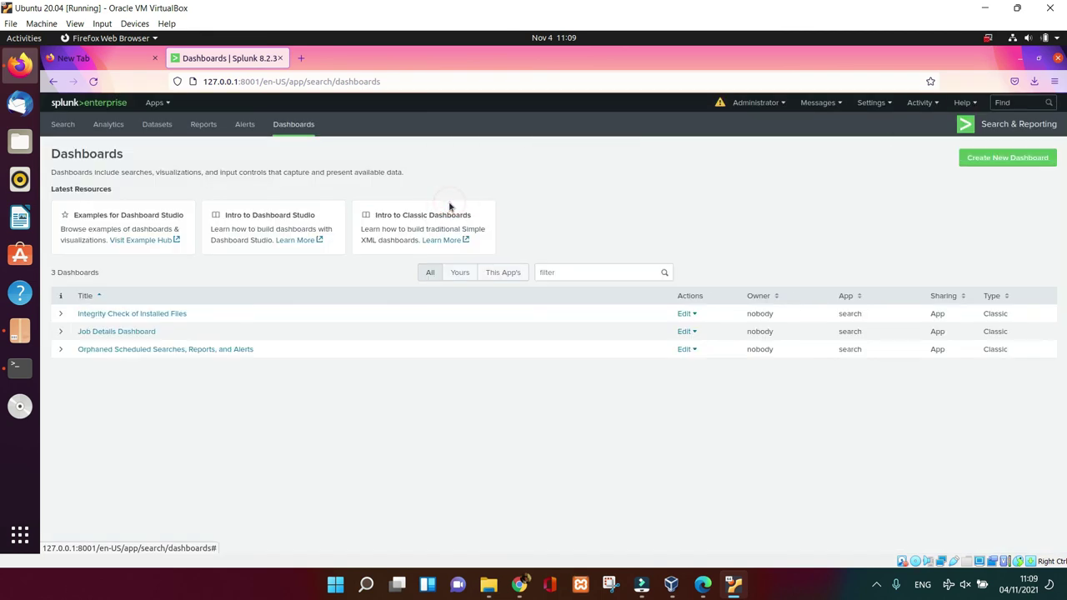